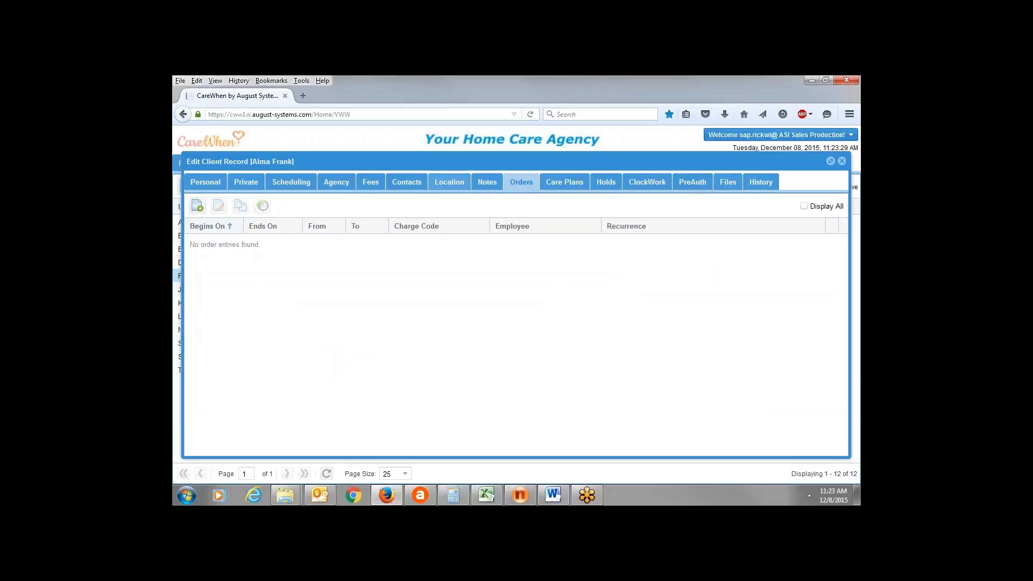
Create a visit order for the client starting 12/01/2015 with a start time of 01:00 PM.
click(198, 208)
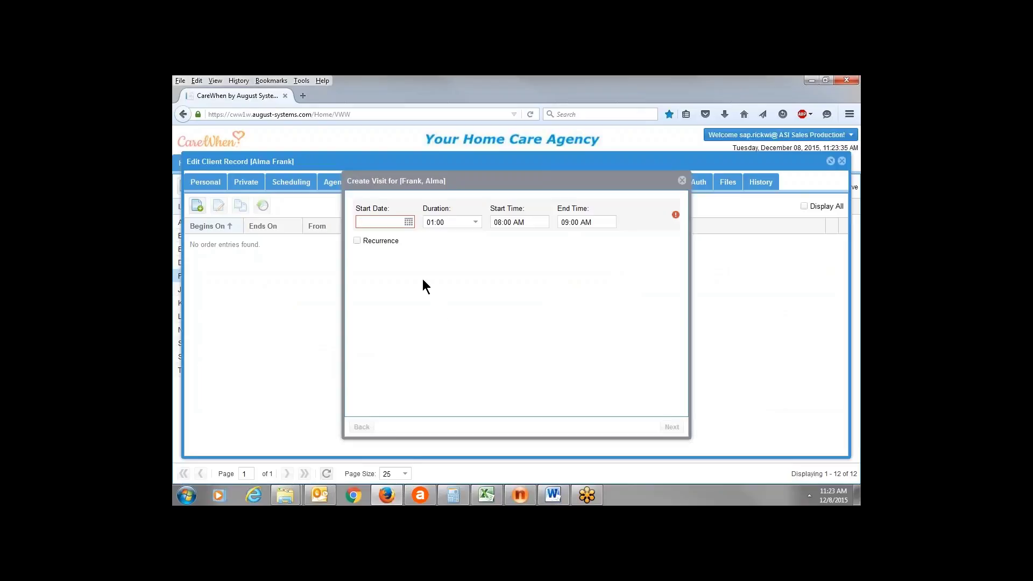
click(408, 223)
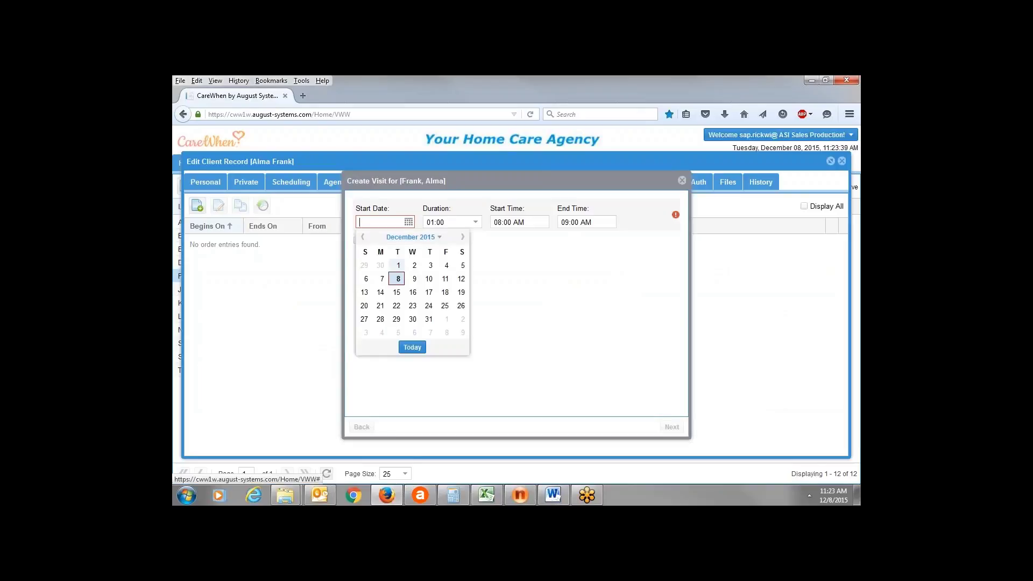
click(398, 265)
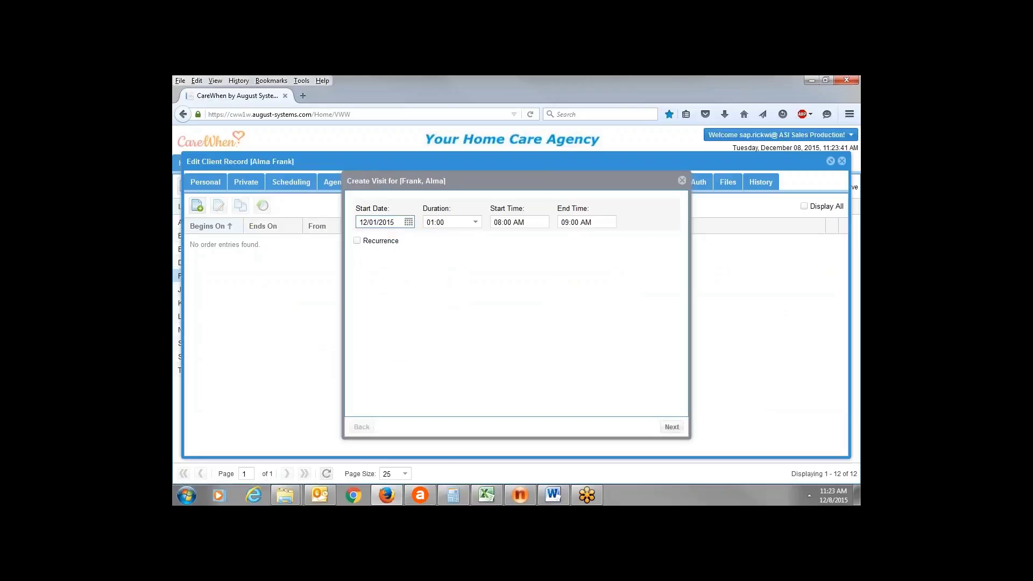
click(519, 222)
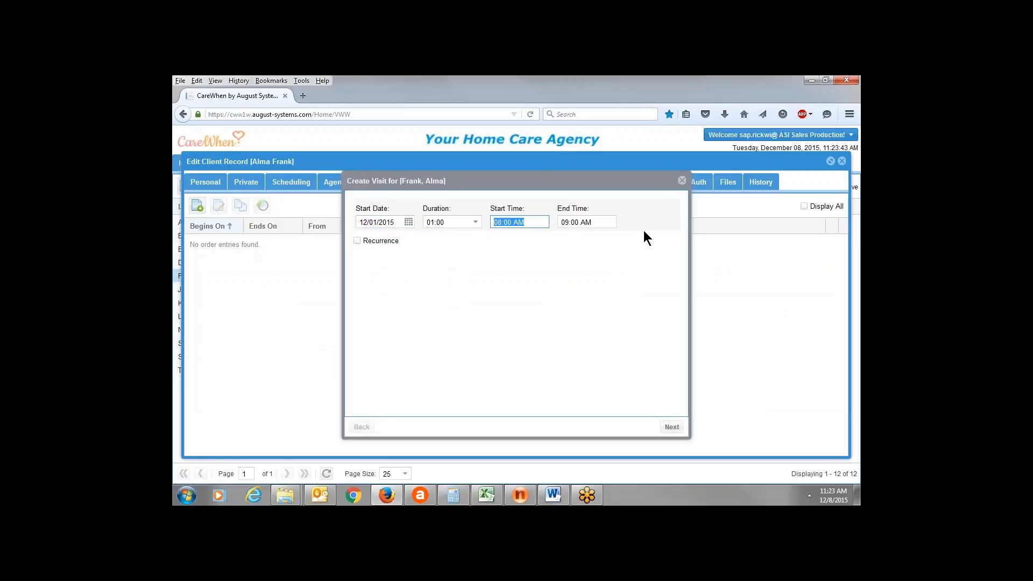
text(1p)
key(Tab)
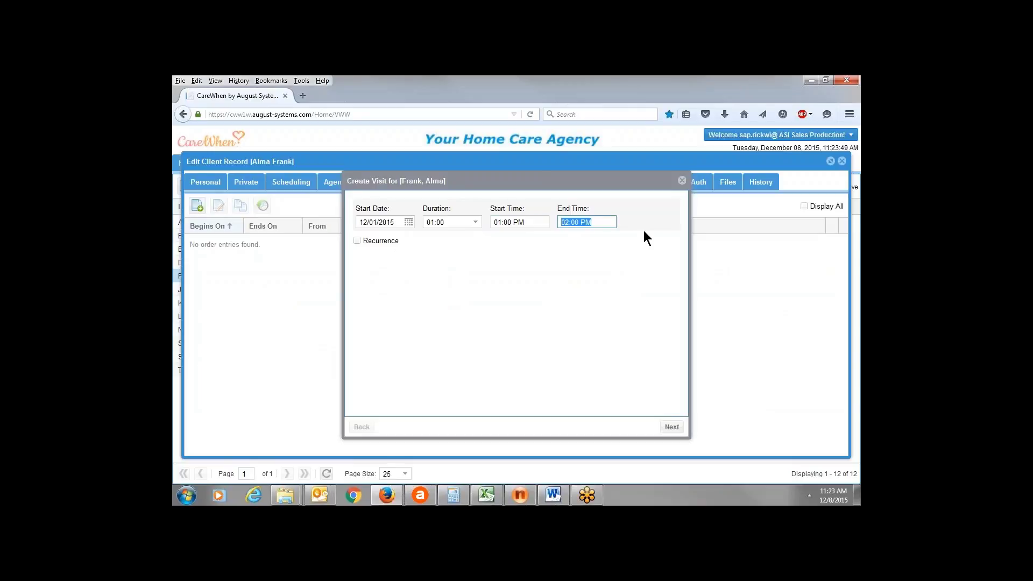
Make the visit recur every weekday and end by 12/31/2015.
click(356, 241)
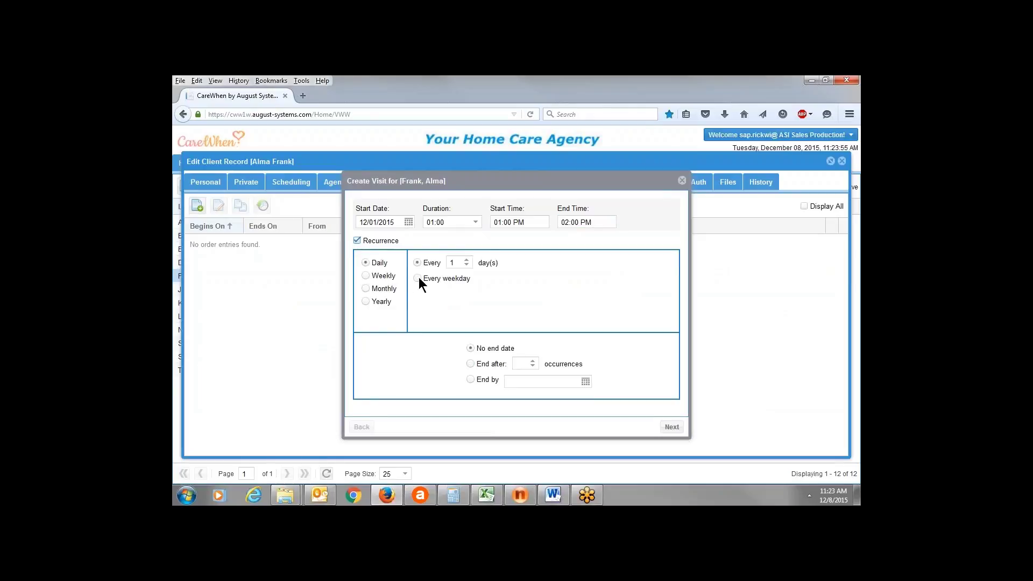
click(417, 278)
click(470, 380)
click(585, 381)
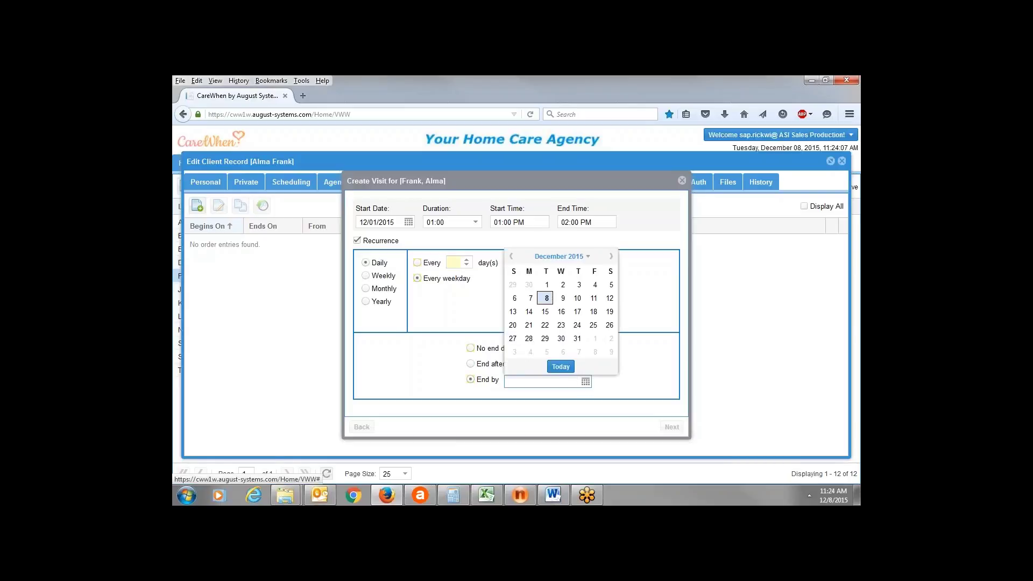
click(578, 339)
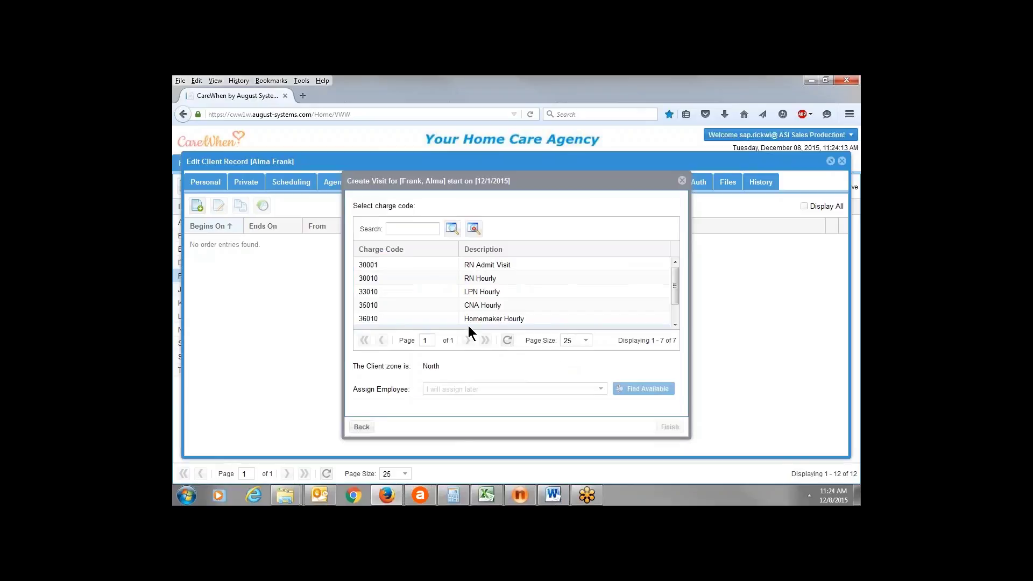
Choose the 35010 CNA Hourly charge code and compare the third listed available CNA's skills with the client's needs.
click(477, 311)
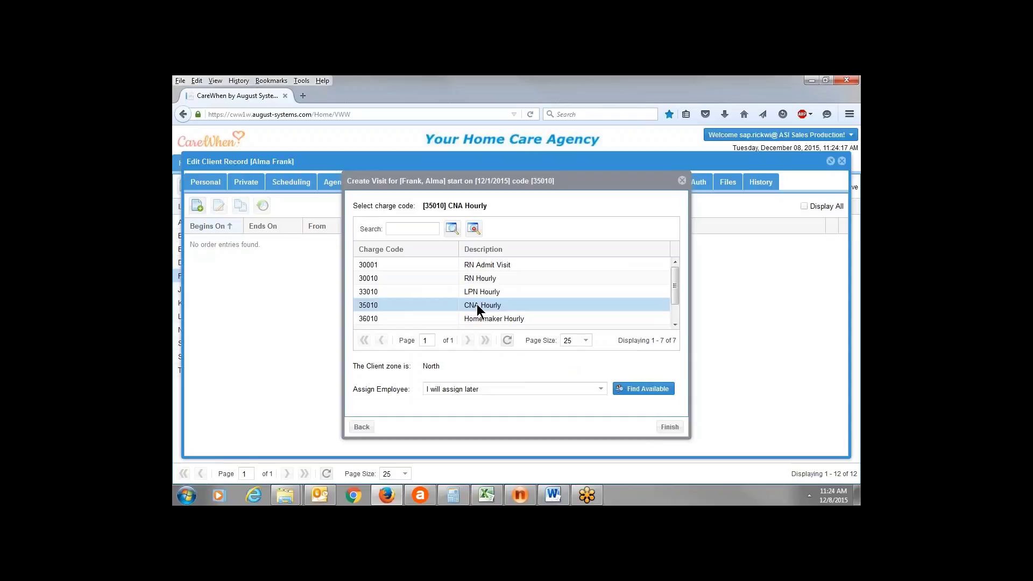
click(649, 392)
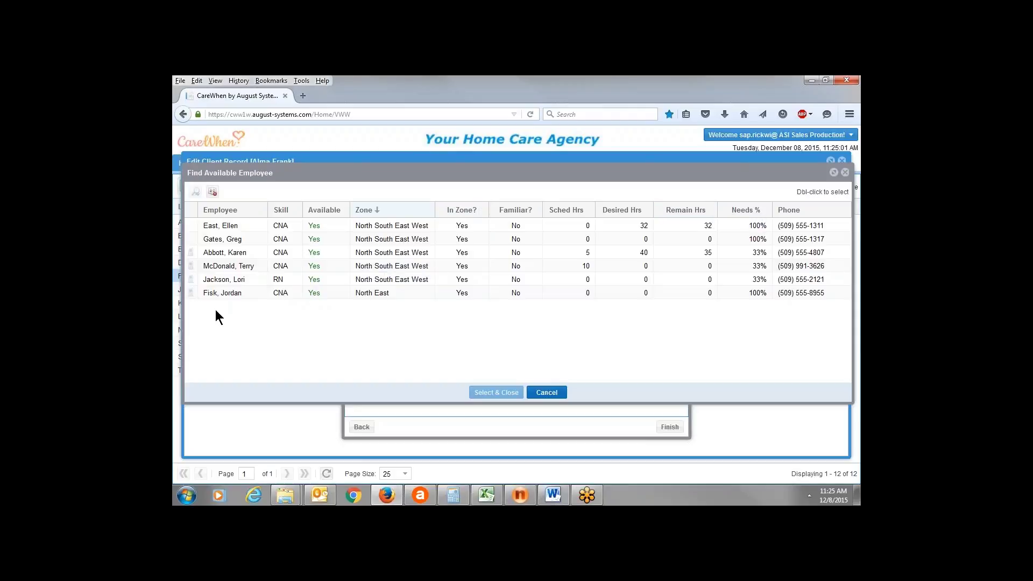
click(221, 253)
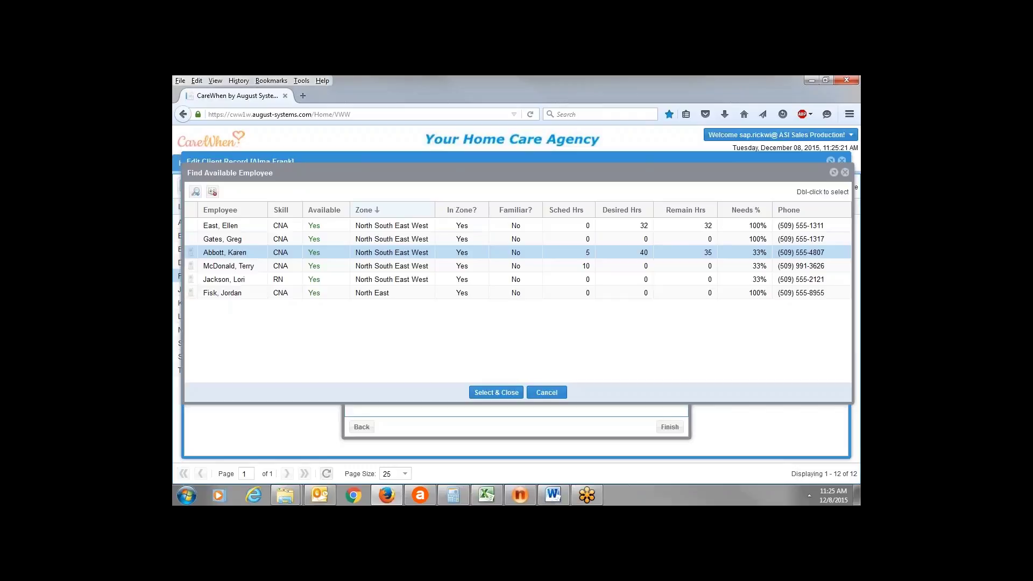
click(196, 195)
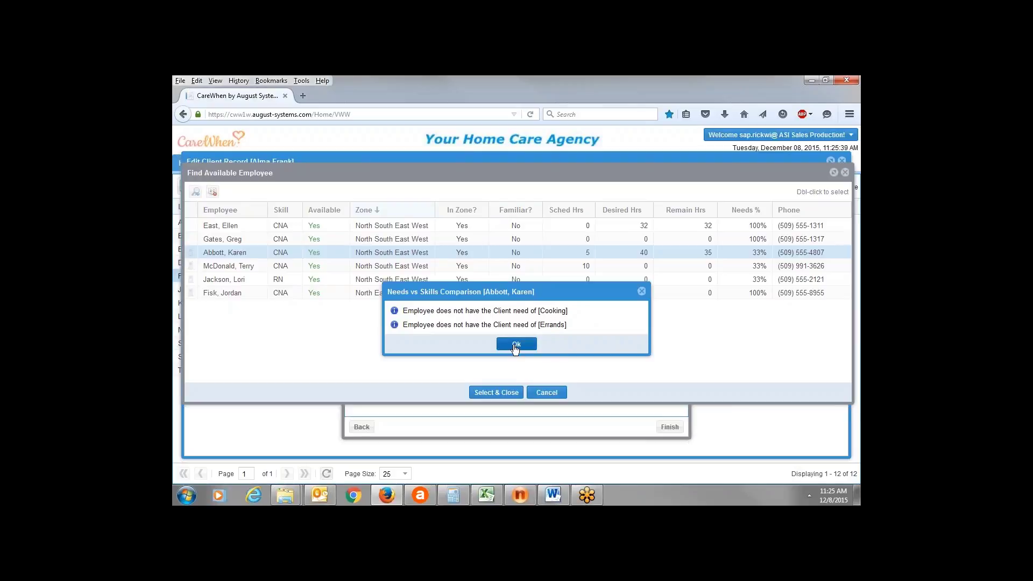
click(514, 345)
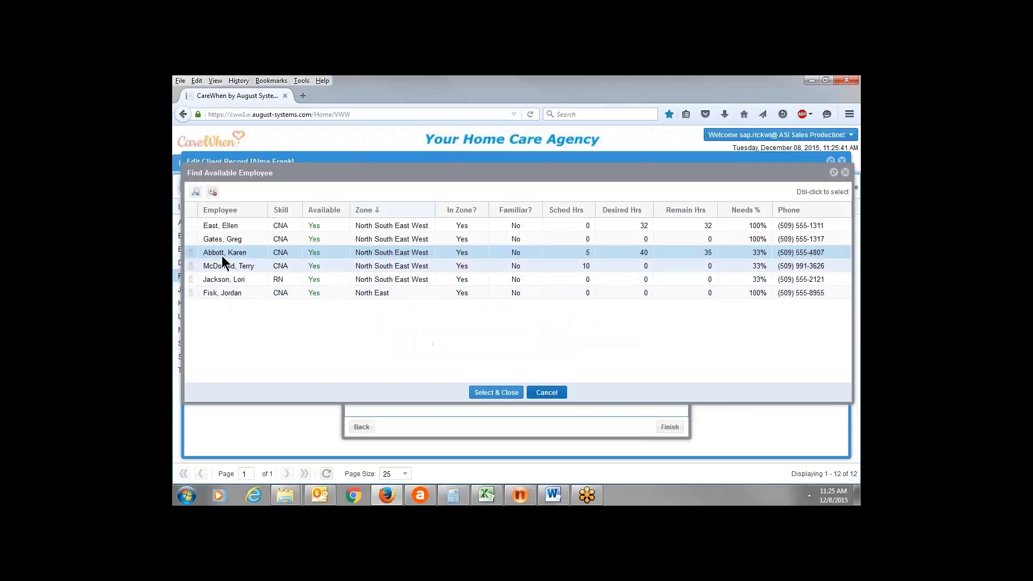
Assign the selected CNA to the visits, create the order anyway and close the client record.
click(495, 395)
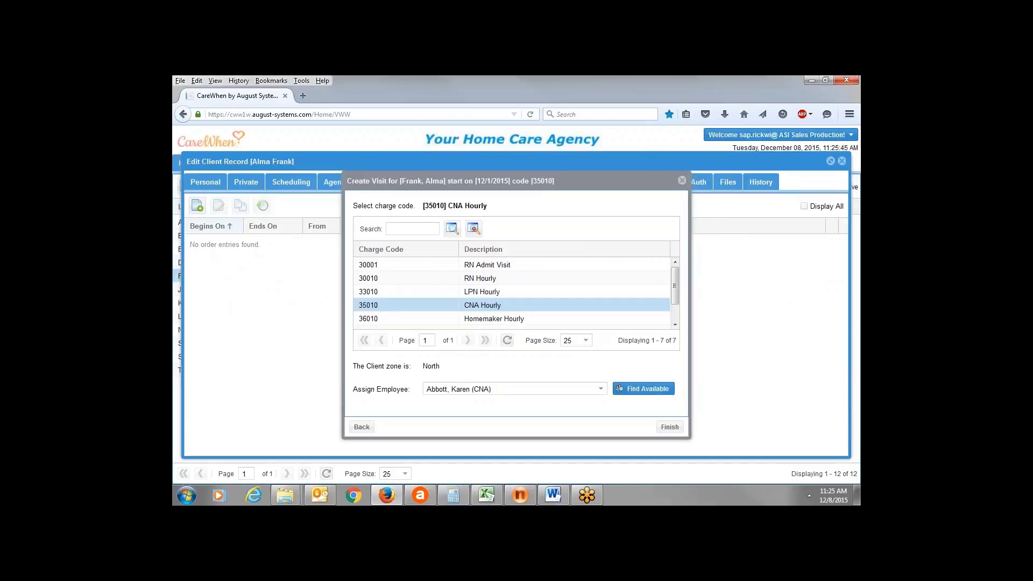
click(670, 428)
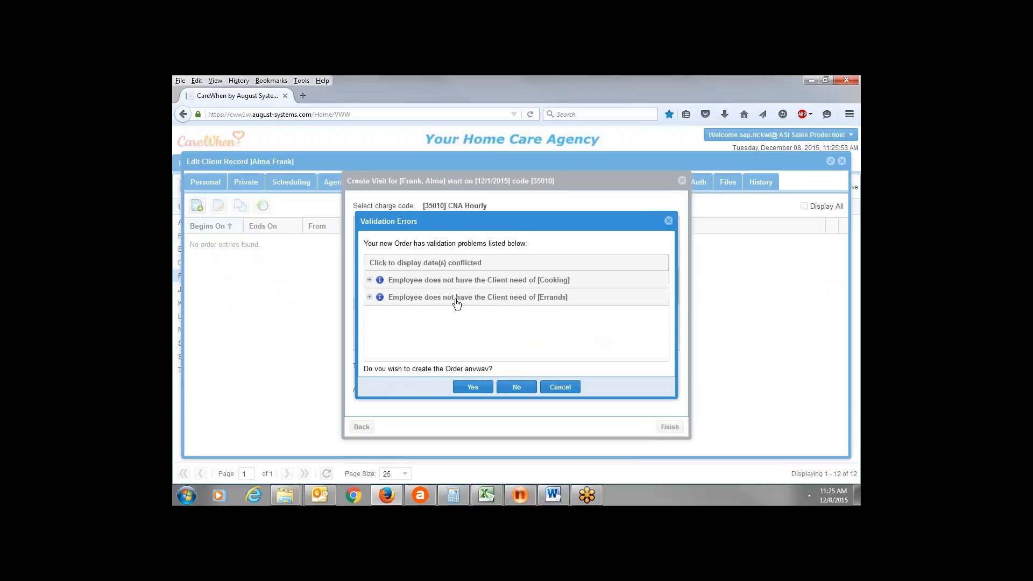
click(472, 388)
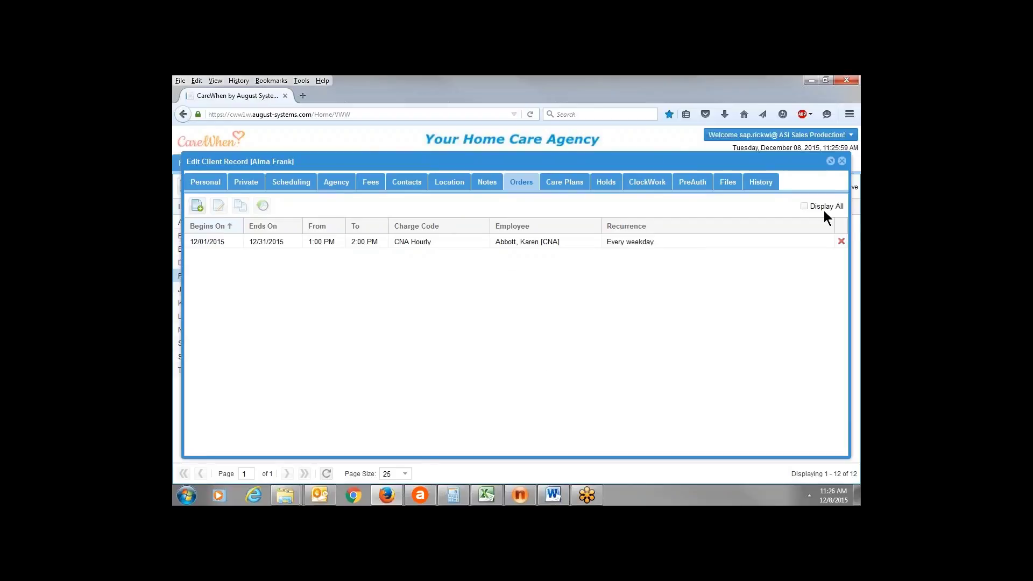
click(842, 161)
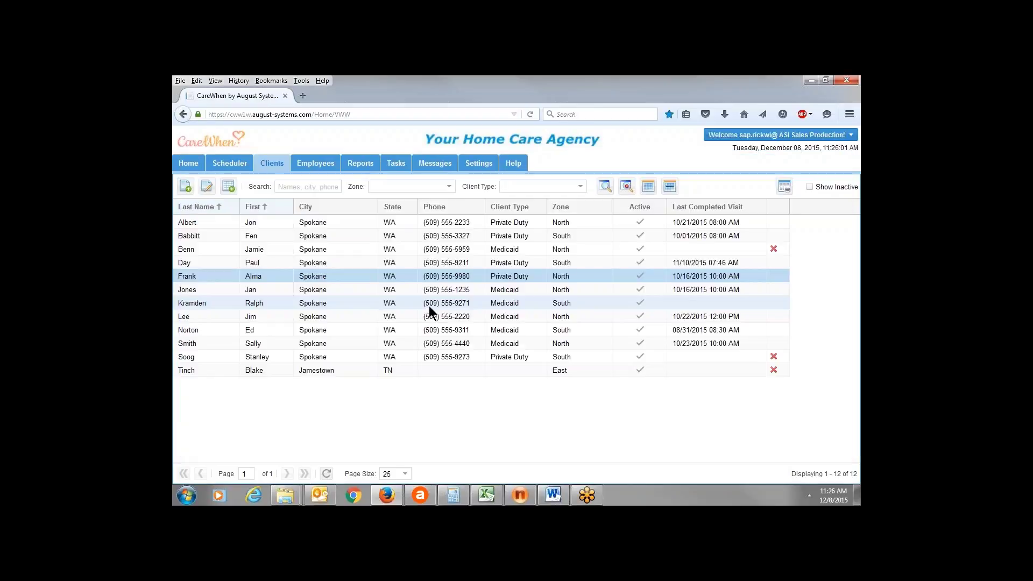
Filter the scheduler to the new order's client and view that client's December 2015 monthly calendar.
click(243, 167)
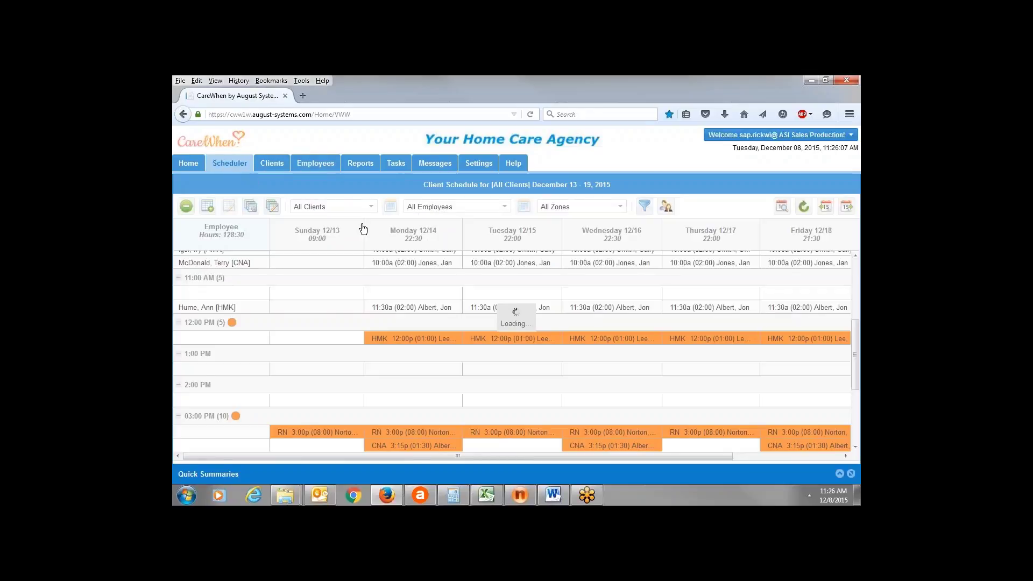
click(370, 207)
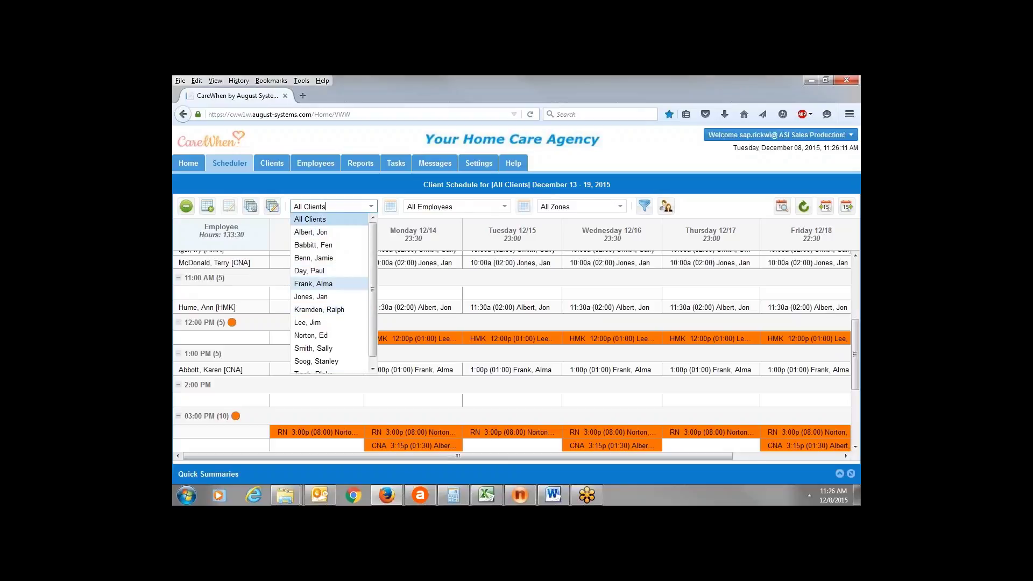
click(323, 284)
click(391, 208)
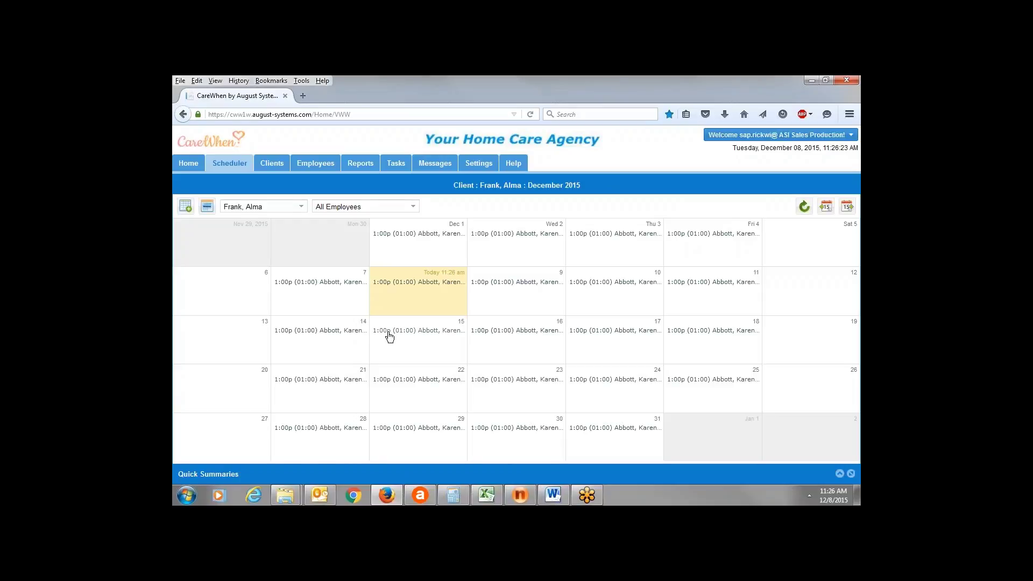
mouse_move(390, 337)
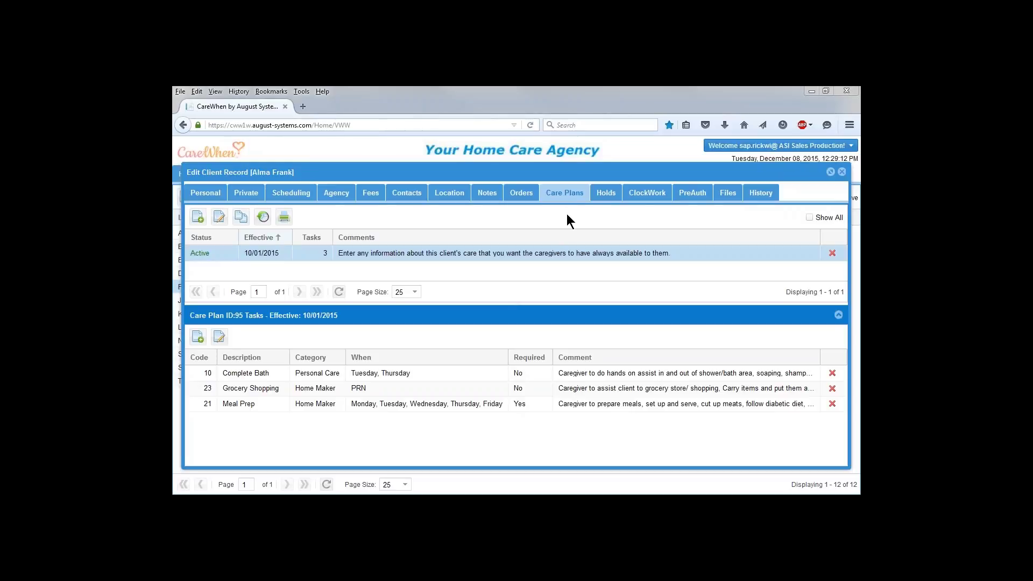
Review the active care plan's special considerations and the settings of its Meal Prep task.
double_click(263, 254)
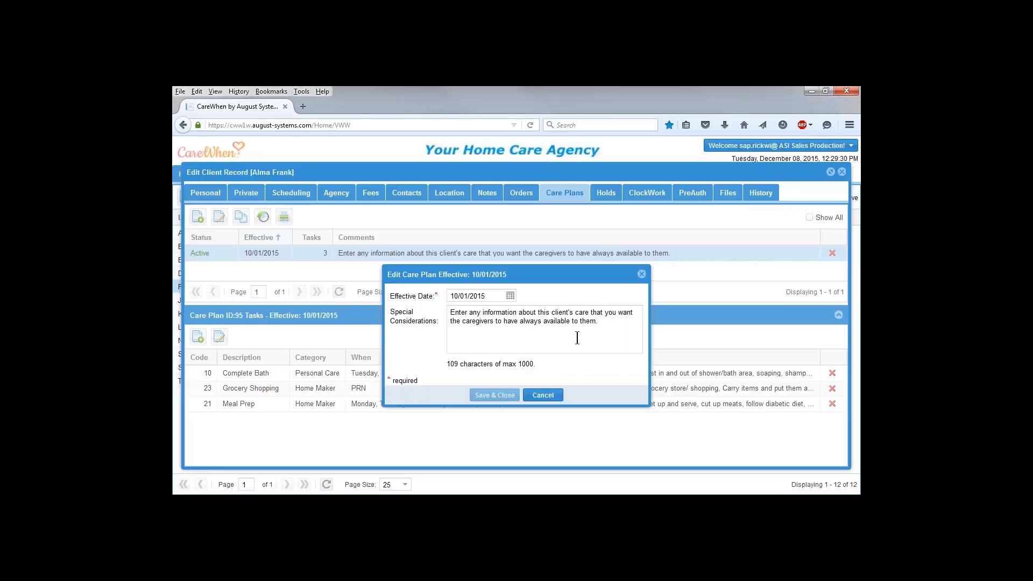
click(543, 396)
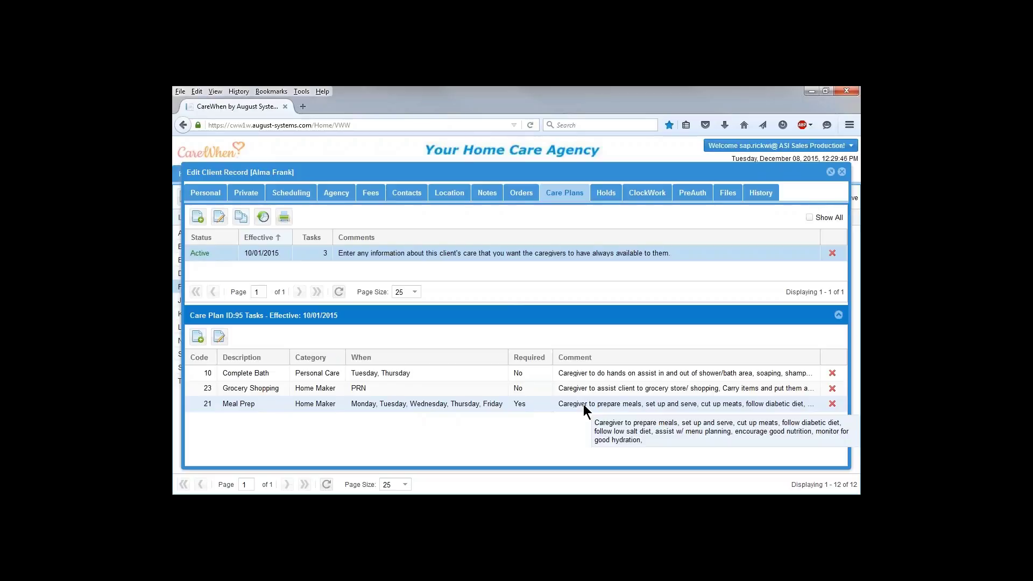
double_click(372, 405)
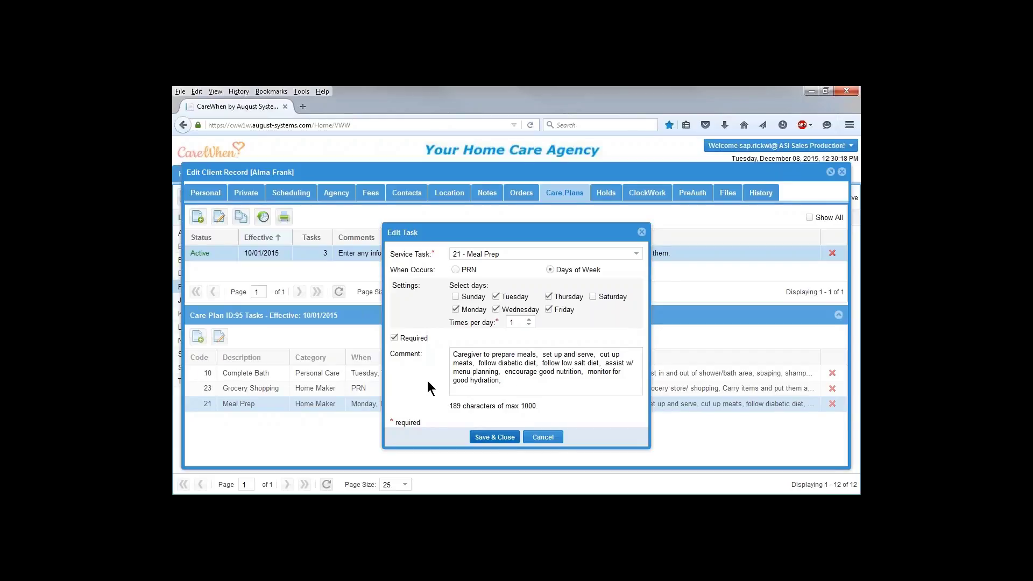
click(505, 439)
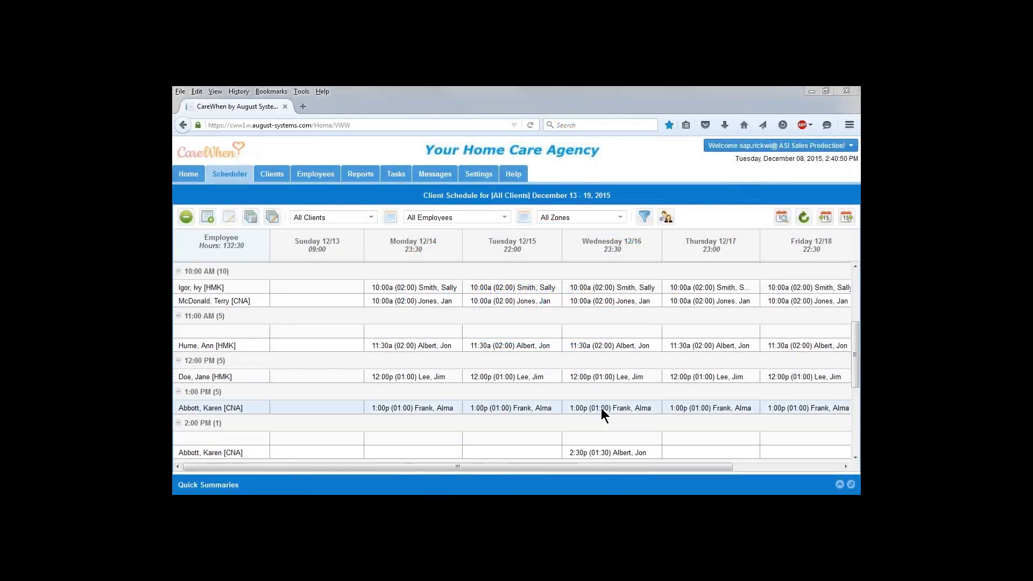
Set the start time of the 1:00 PM visit on Wednesday 12/16 to 02:00 PM and check saving it for conflicts.
mouse_move(602, 408)
click(602, 407)
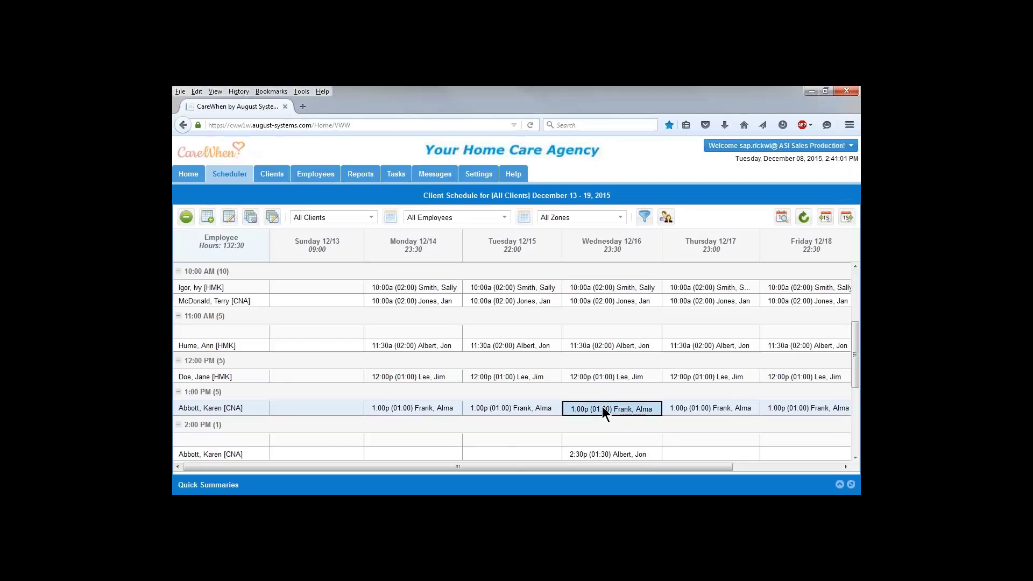
double_click(602, 409)
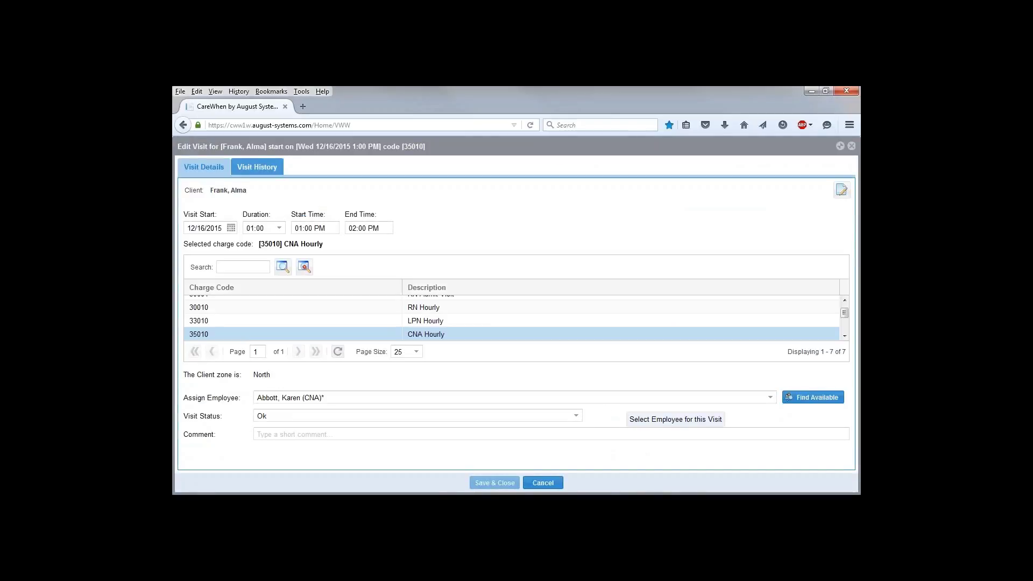
click(306, 228)
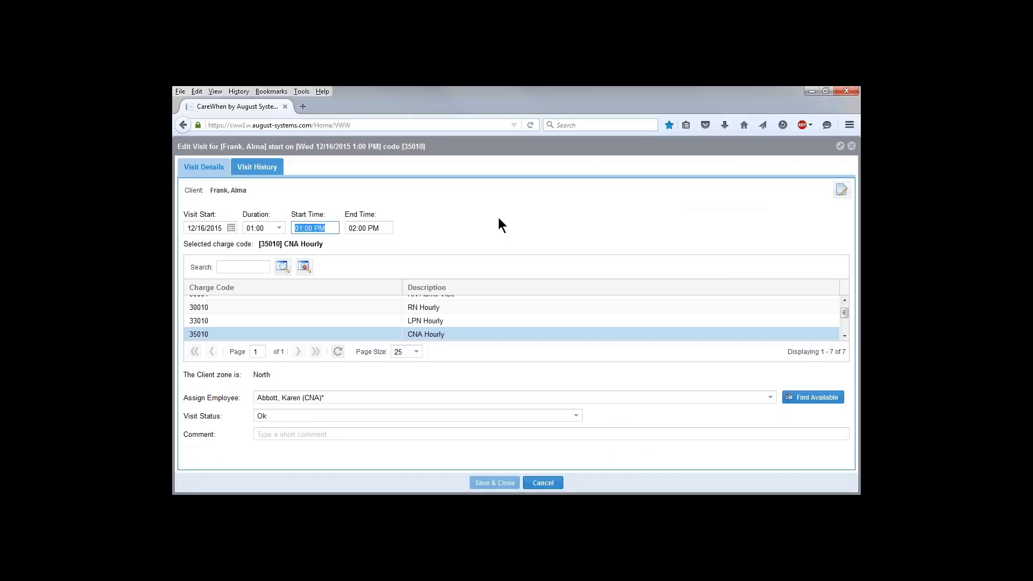
text(2p)
key(Tab)
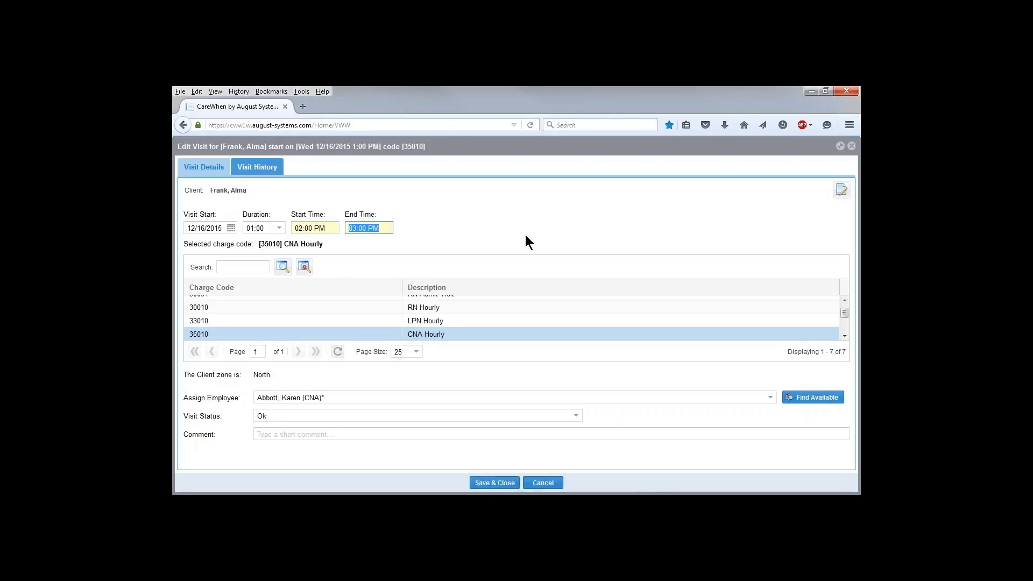
click(490, 483)
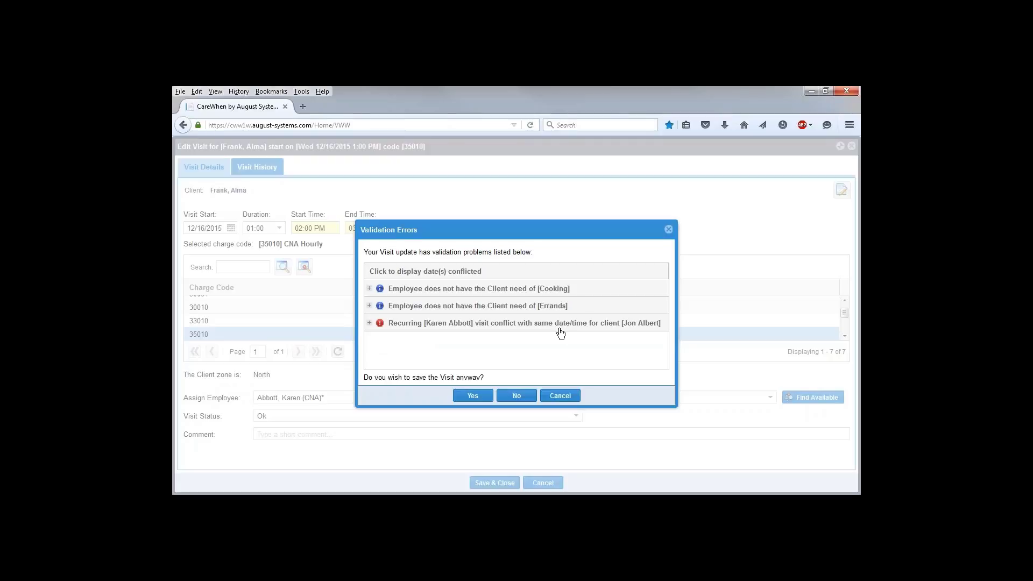
click(516, 396)
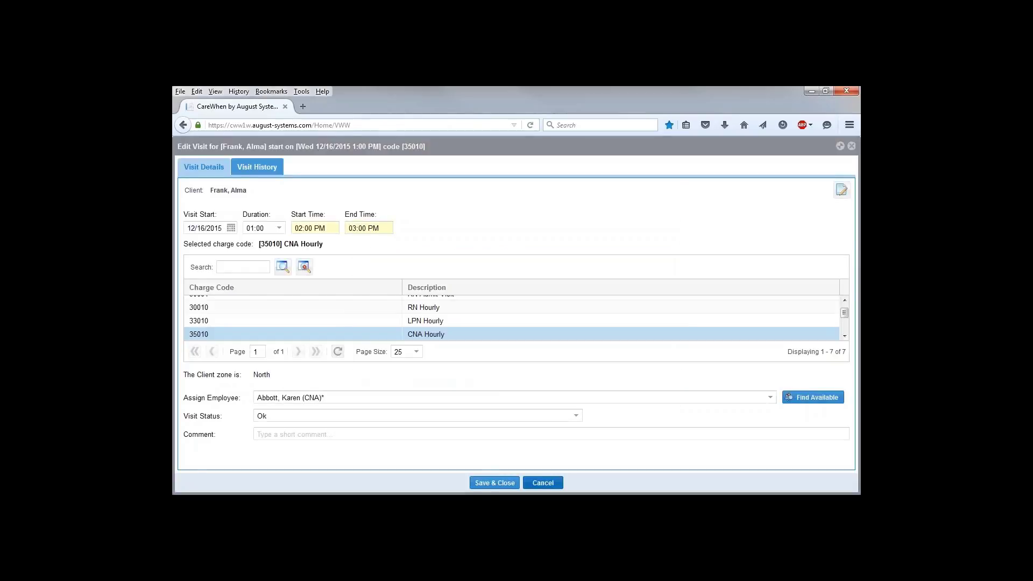
Reassign the Wednesday 12/16 visit to the available CNA in the North East zone, save it and view its details.
click(818, 399)
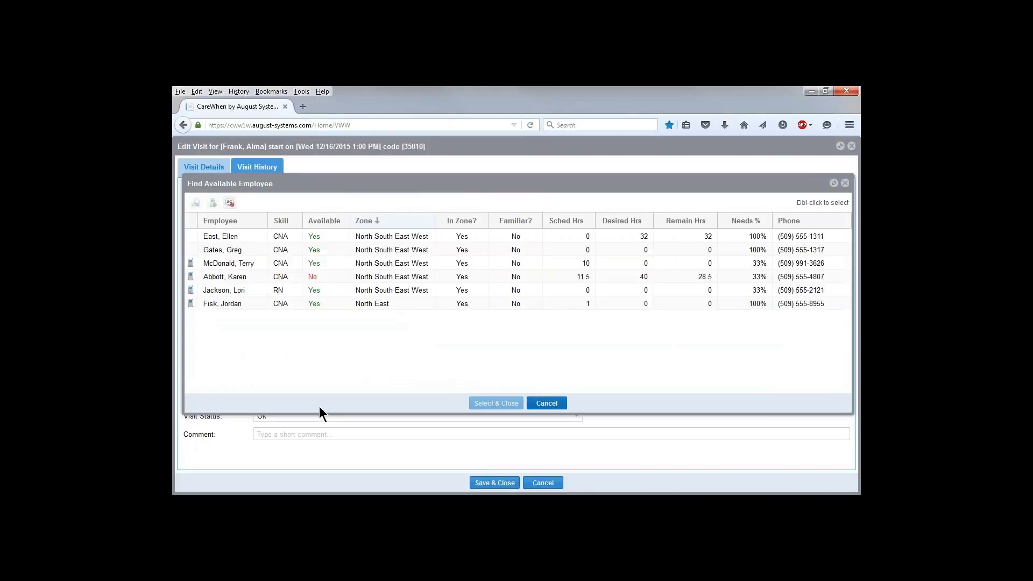
click(242, 306)
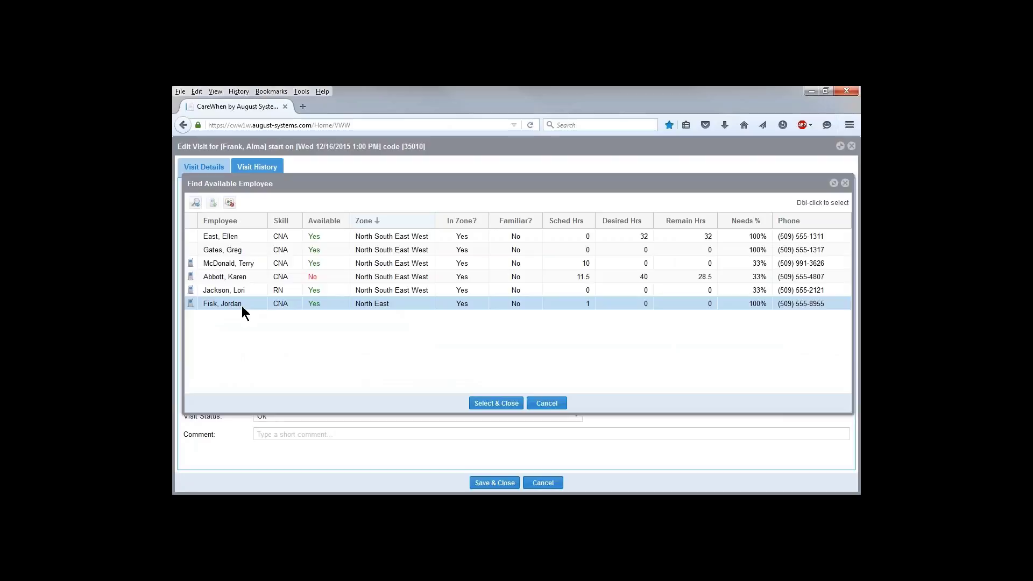
click(509, 405)
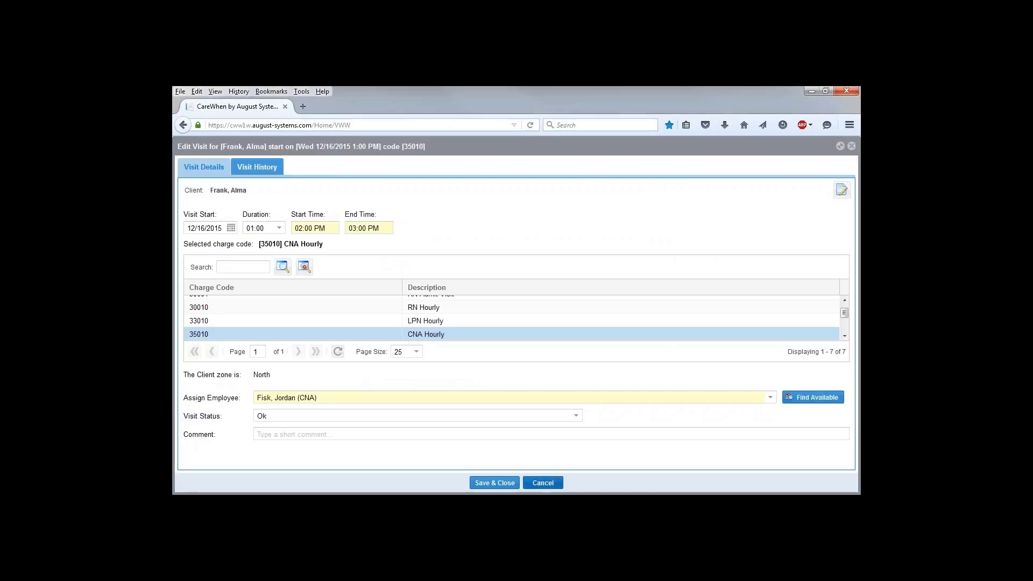
click(499, 484)
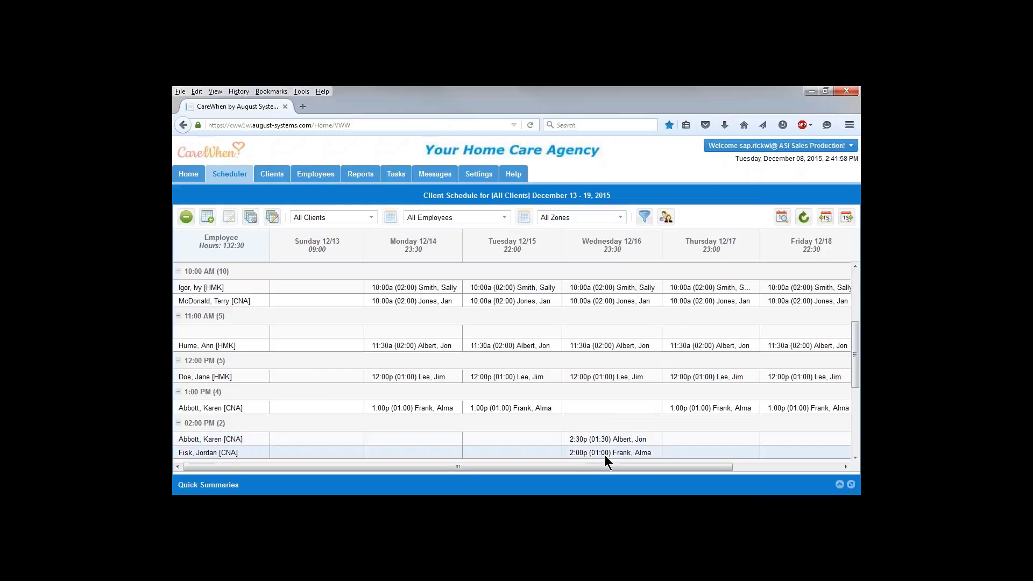
mouse_move(605, 454)
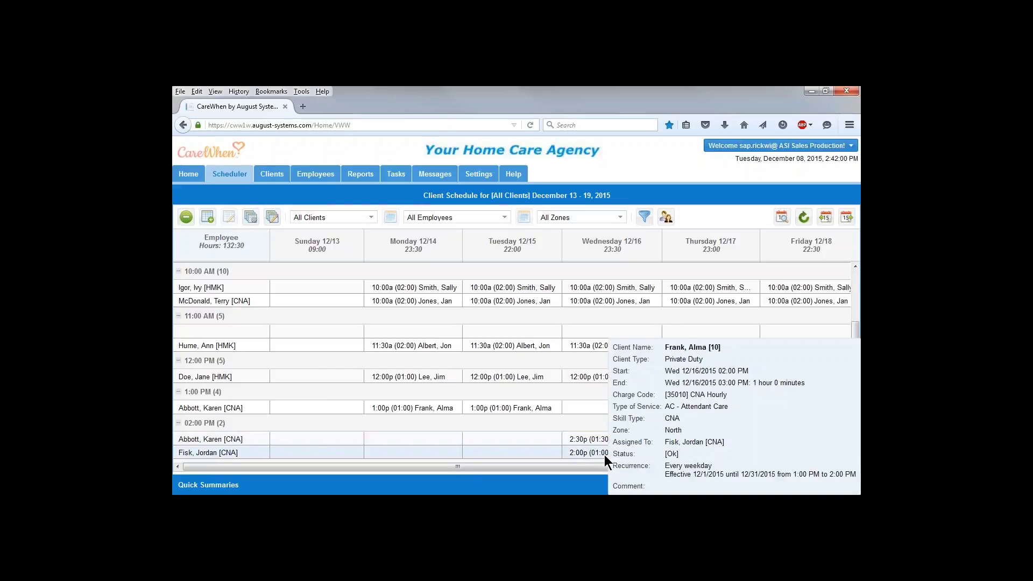